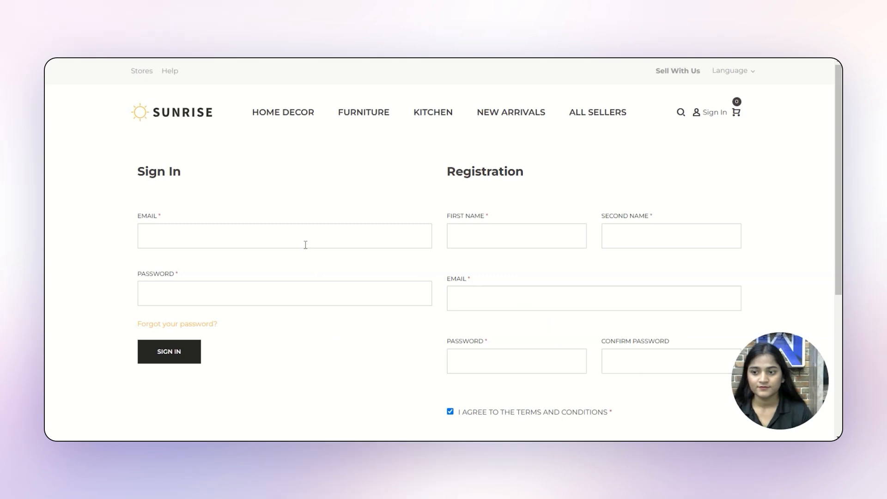
Step: Sign in to the Sunrise storefront with the customer account's email and password
{"action": "left_click", "coordinate": [306, 245]}
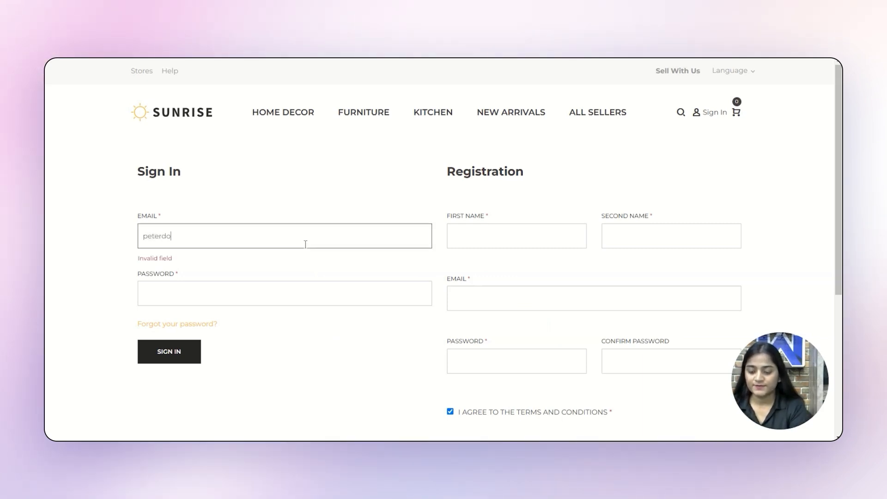
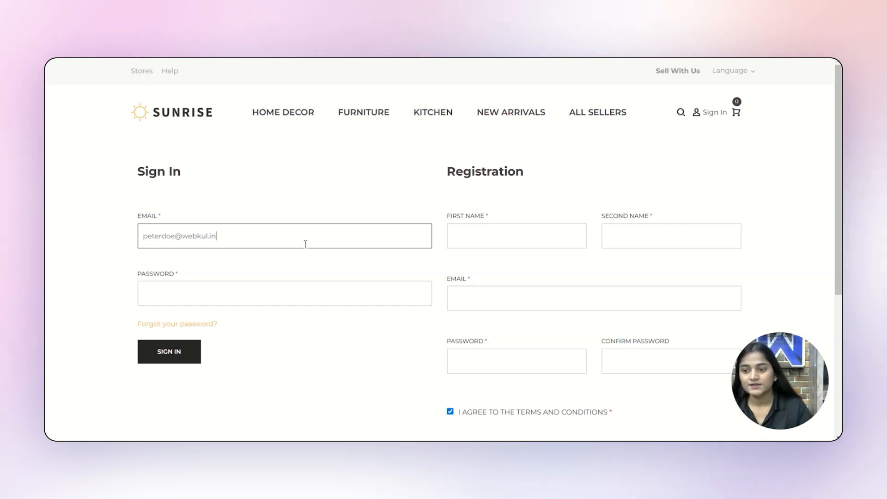
{"action": "left_click", "coordinate": [229, 295]}
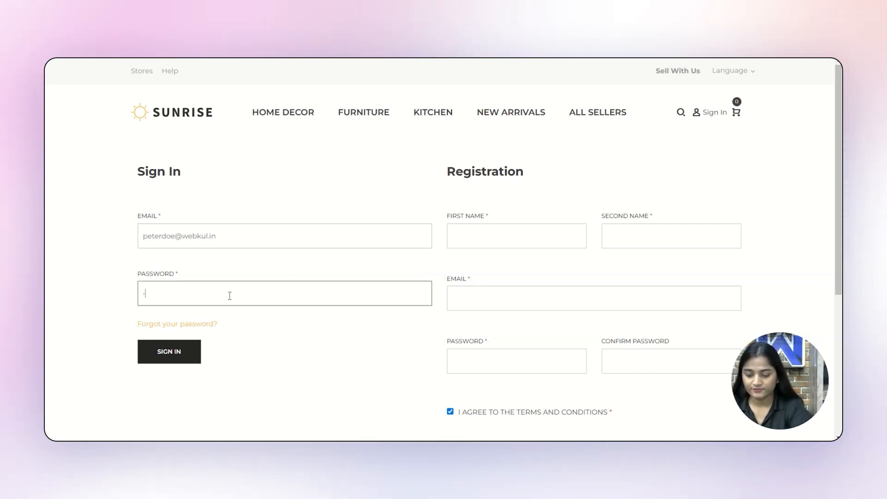
{"action": "type", "text": "•••••••"}
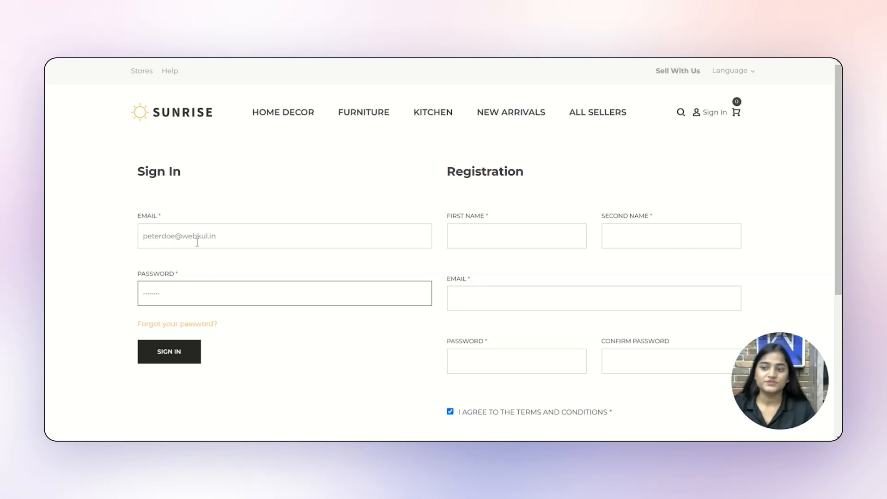
{"action": "left_click", "coordinate": [170, 353]}
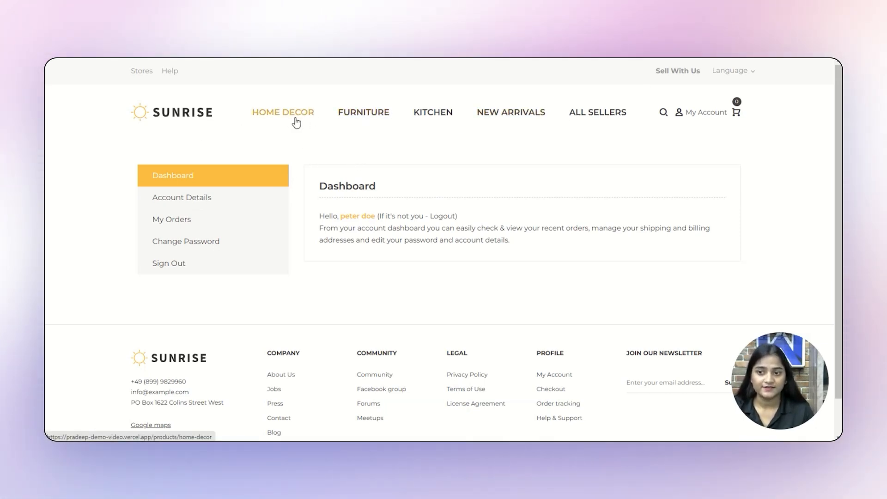
Step: Go from Home Decor to All Sellers and open the second seller's shop
{"action": "left_click", "coordinate": [294, 119]}
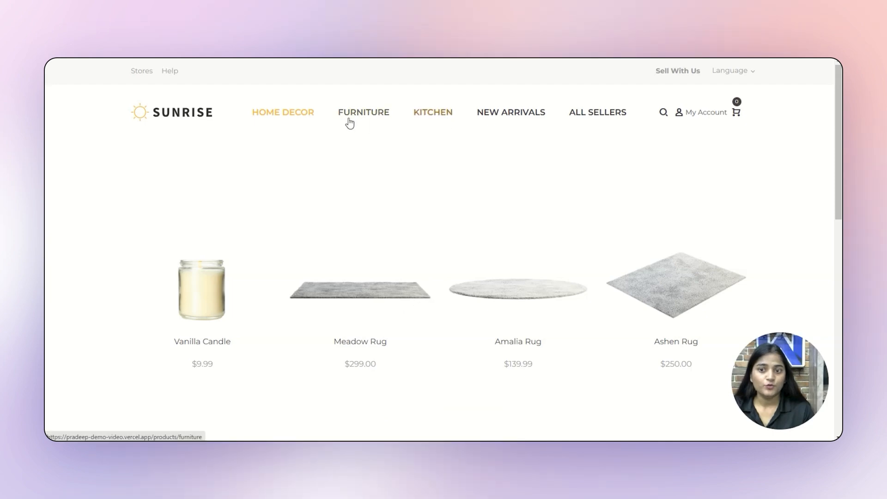
{"action": "left_click", "coordinate": [581, 112]}
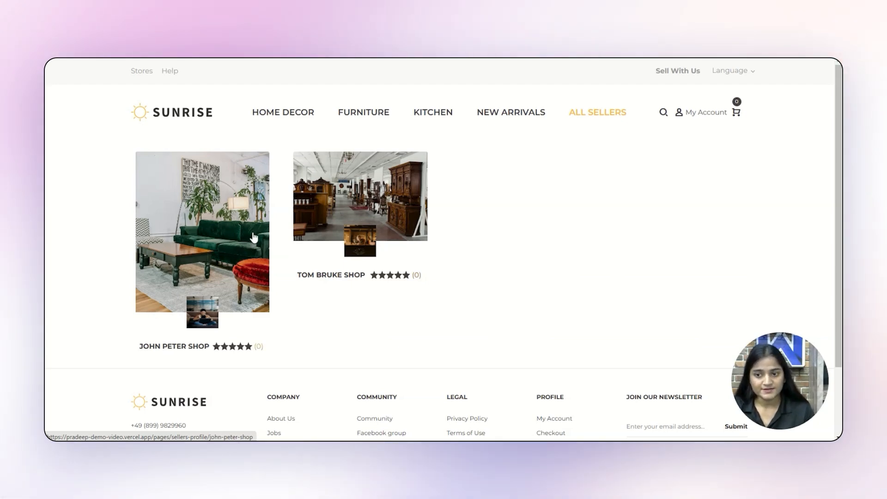
{"action": "left_click", "coordinate": [349, 181]}
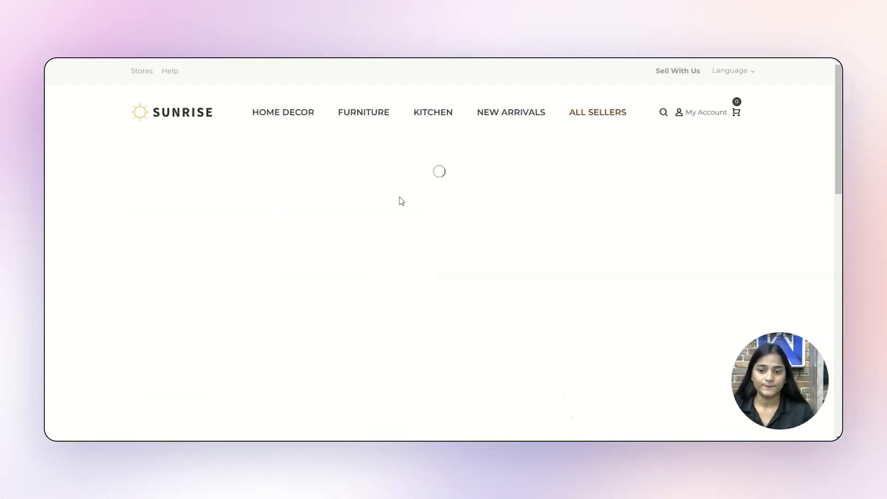
{"action": "scroll", "coordinate": [400, 196], "scroll_direction": "down", "scroll_amount": 1}
{"action": "scroll", "coordinate": [400, 197], "scroll_direction": "down", "scroll_amount": 4}
{"action": "scroll", "coordinate": [398, 196], "scroll_direction": "up", "scroll_amount": 1}
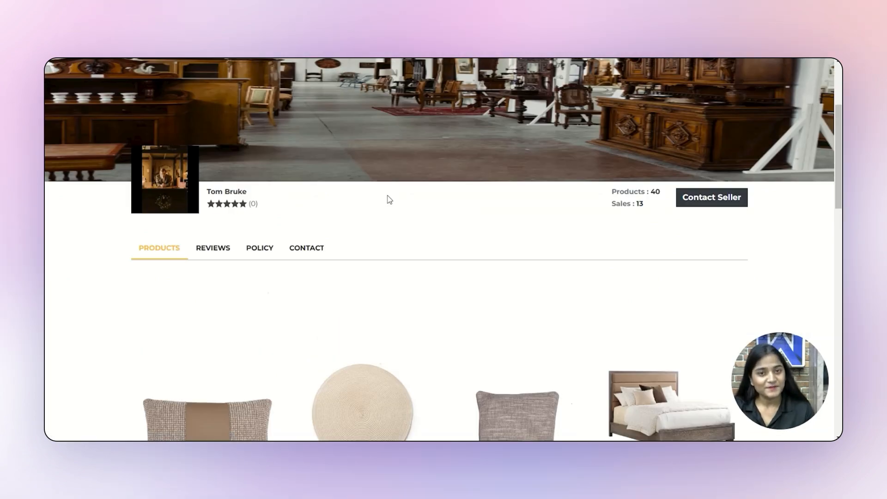
{"action": "scroll", "coordinate": [388, 198], "scroll_direction": "down", "scroll_amount": 4}
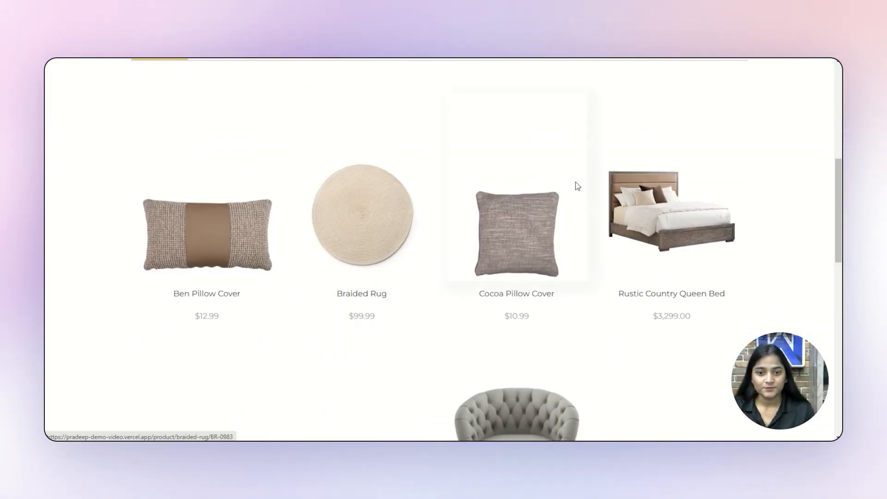
{"action": "scroll", "coordinate": [362, 213], "scroll_direction": "down", "scroll_amount": 5}
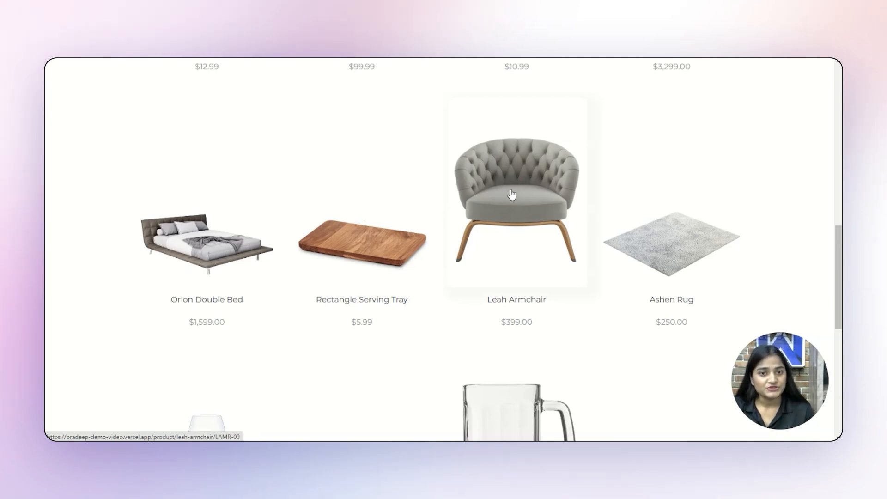
Step: Add one Ashen Rug to the shopping bag and proceed to checkout
{"action": "left_click", "coordinate": [649, 203]}
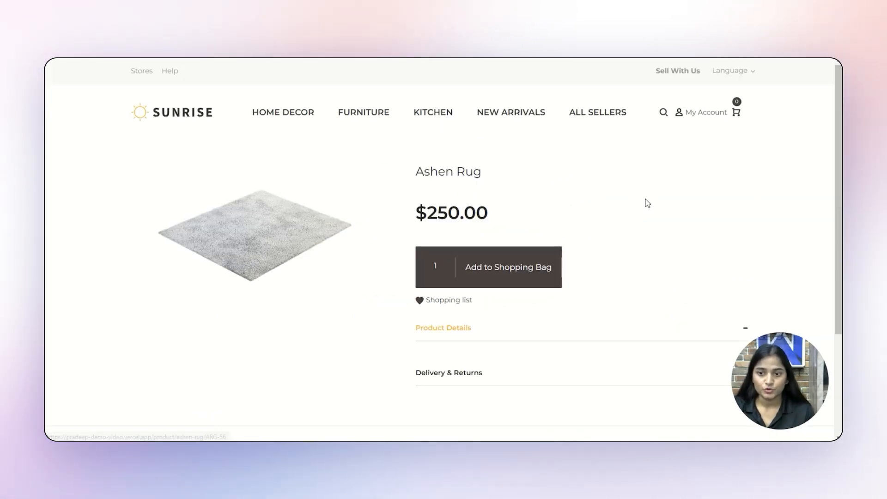
{"action": "left_click", "coordinate": [508, 267]}
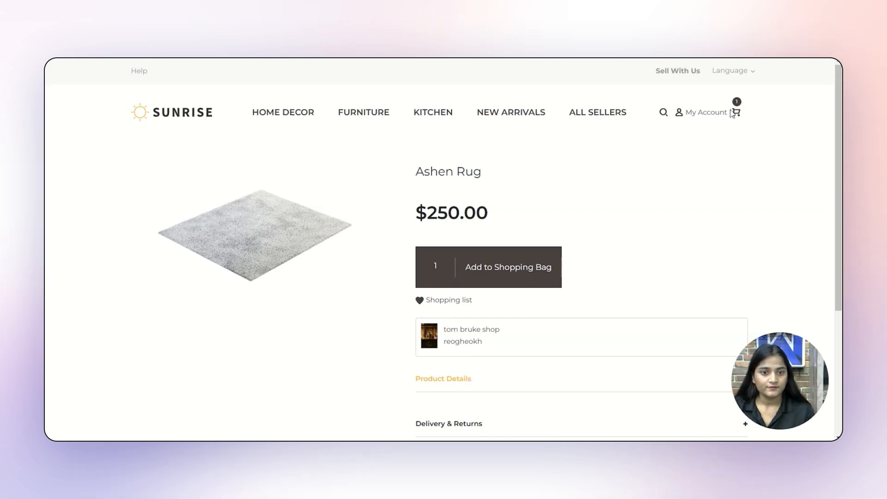
{"action": "left_click", "coordinate": [737, 113]}
{"action": "left_click", "coordinate": [722, 275]}
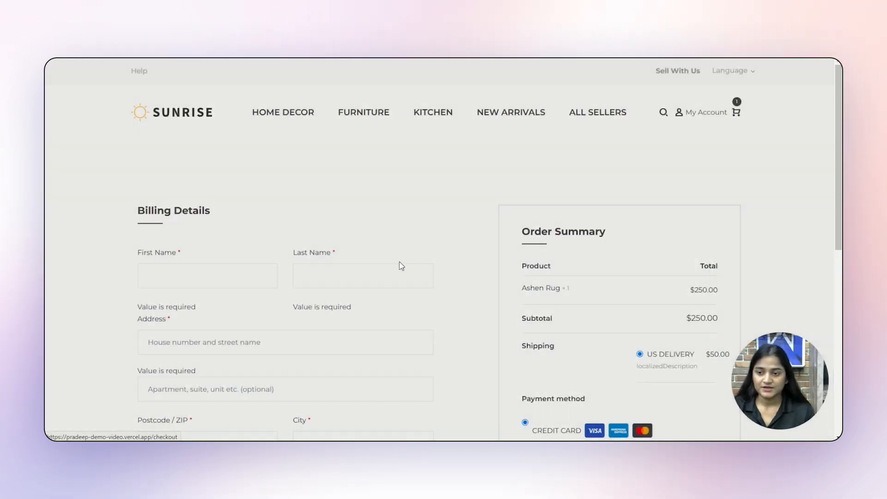
Step: Enter the customer's first and last name, street address, apartment and city
{"action": "left_click", "coordinate": [184, 276]}
{"action": "type", "text": "peter"}
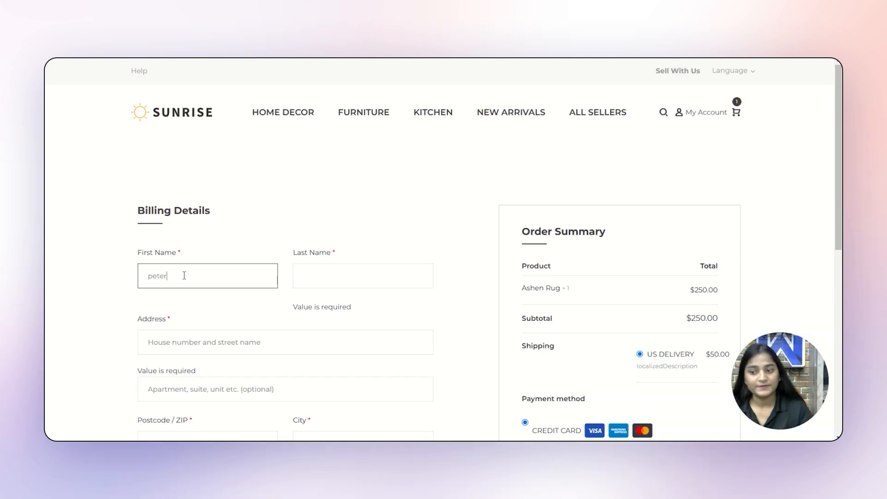
{"action": "left_click", "coordinate": [324, 268]}
{"action": "type", "text": "doe"}
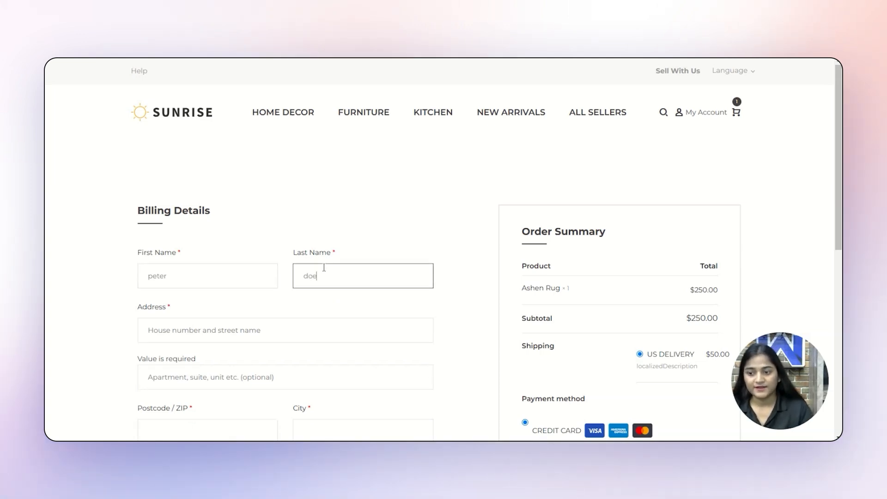
{"action": "left_click", "coordinate": [293, 321]}
{"action": "type", "text": "delhi"}
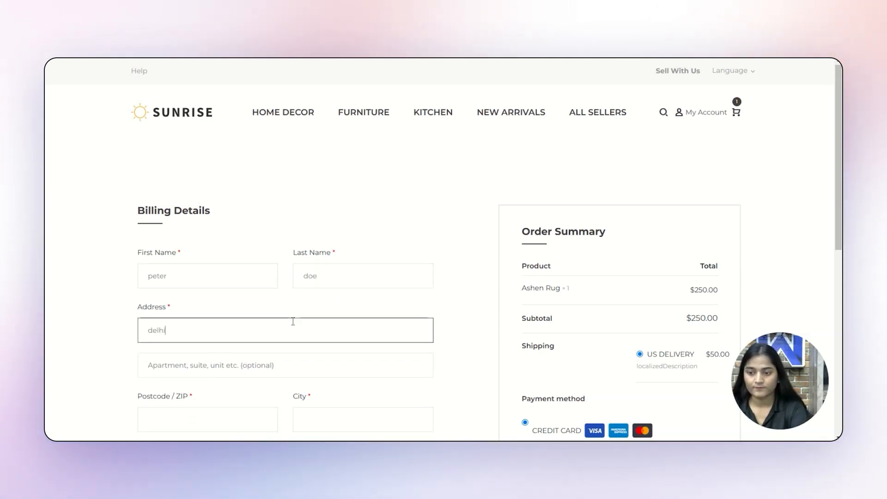
{"action": "key", "text": "ctrl+a"}
{"action": "key", "text": "ctrl+c"}
{"action": "scroll", "coordinate": [249, 328], "scroll_direction": "down", "scroll_amount": 3}
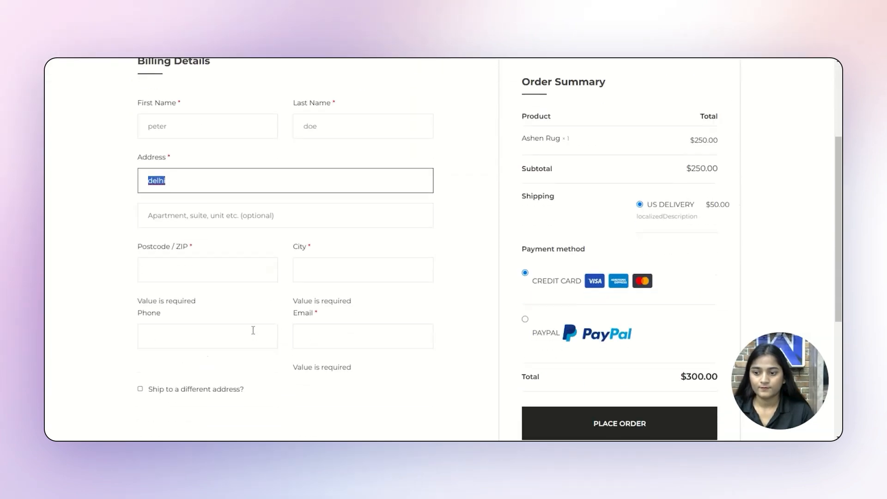
{"action": "left_click", "coordinate": [247, 222]}
{"action": "key", "text": "ctrl+v"}
{"action": "left_click", "coordinate": [310, 264]}
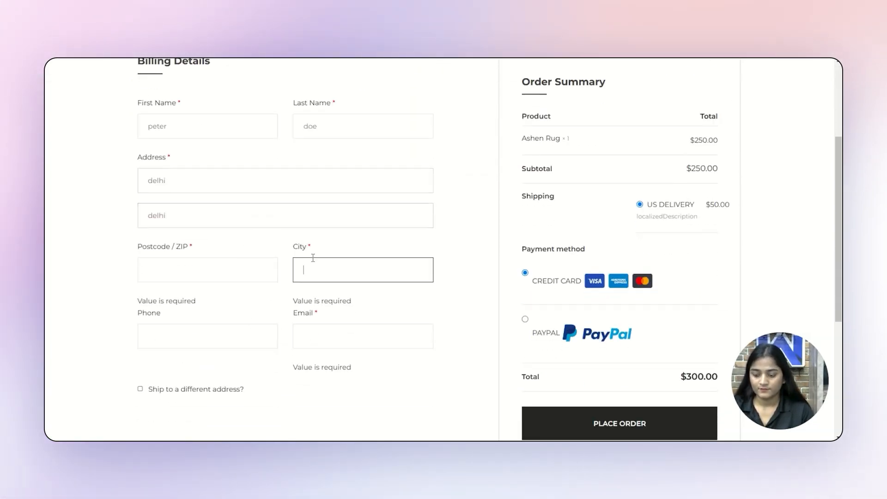
{"action": "key", "text": "ctrl+v"}
Step: Fill in the billing postcode, phone number and the customer's email address
{"action": "left_click", "coordinate": [220, 265]}
{"action": "type", "text": "8909"}
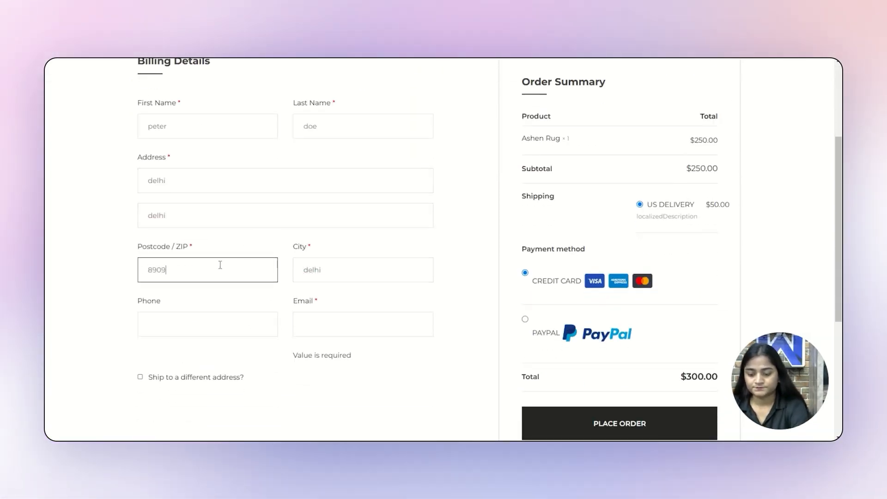
{"action": "left_click", "coordinate": [242, 319]}
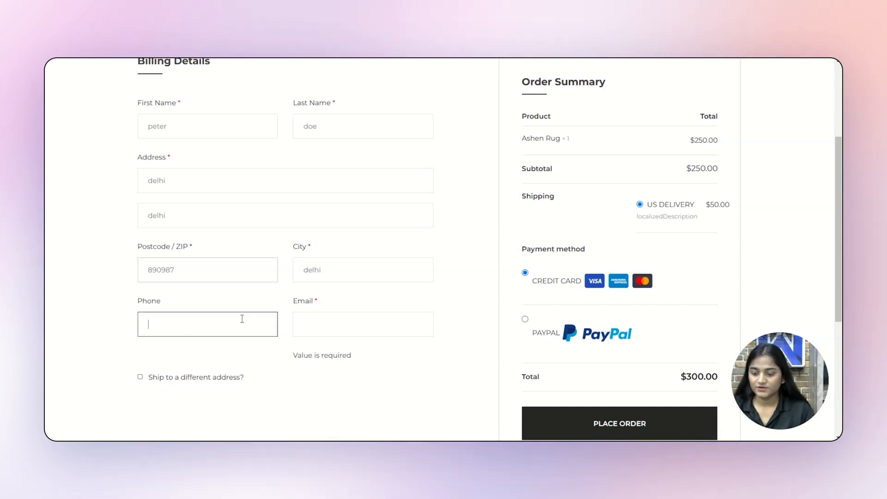
{"action": "type", "text": "768987678"}
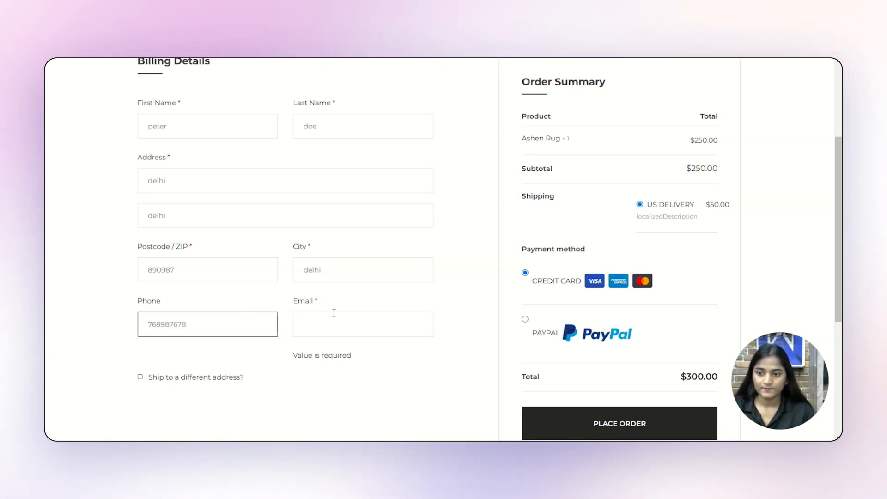
{"action": "left_click", "coordinate": [334, 314]}
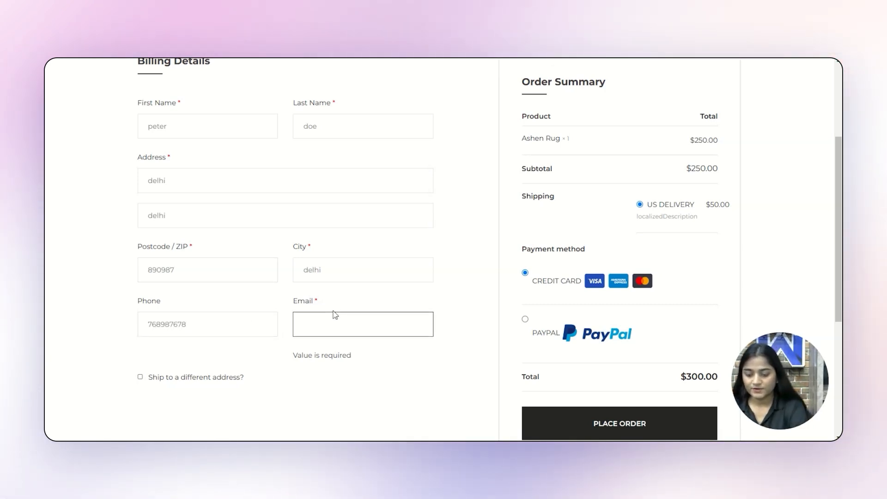
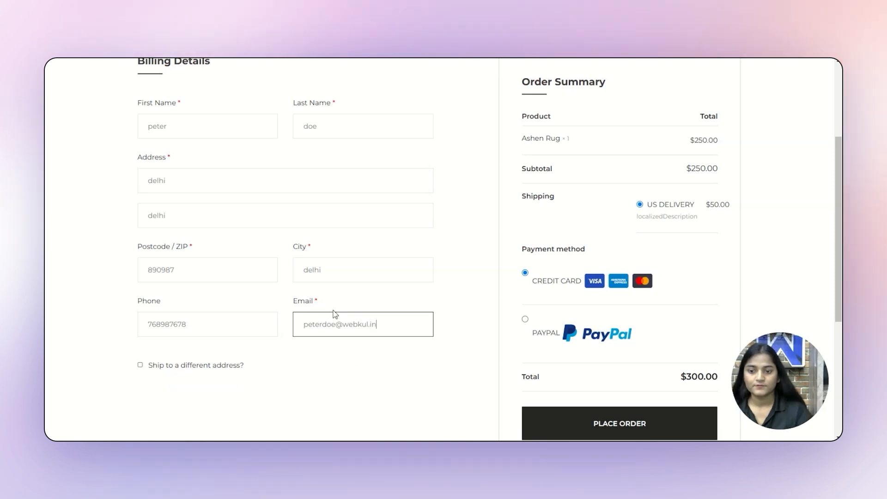
{"action": "scroll", "coordinate": [611, 343], "scroll_direction": "down", "scroll_amount": 2}
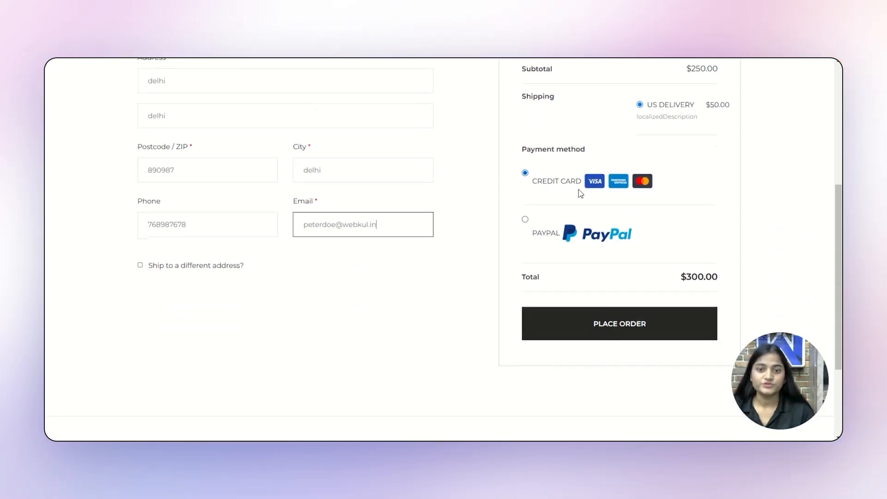
Step: Place the $300.00 order, then open it from My Account's My Orders list
{"action": "left_click", "coordinate": [599, 324]}
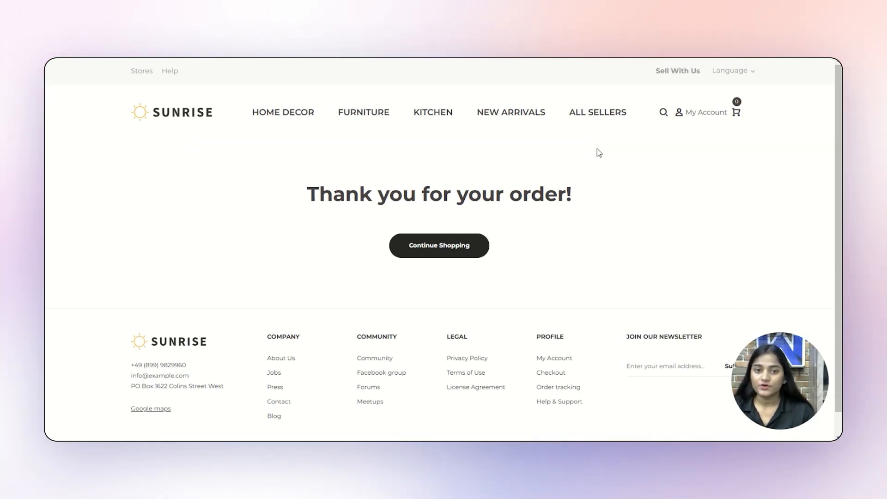
{"action": "left_click", "coordinate": [705, 114]}
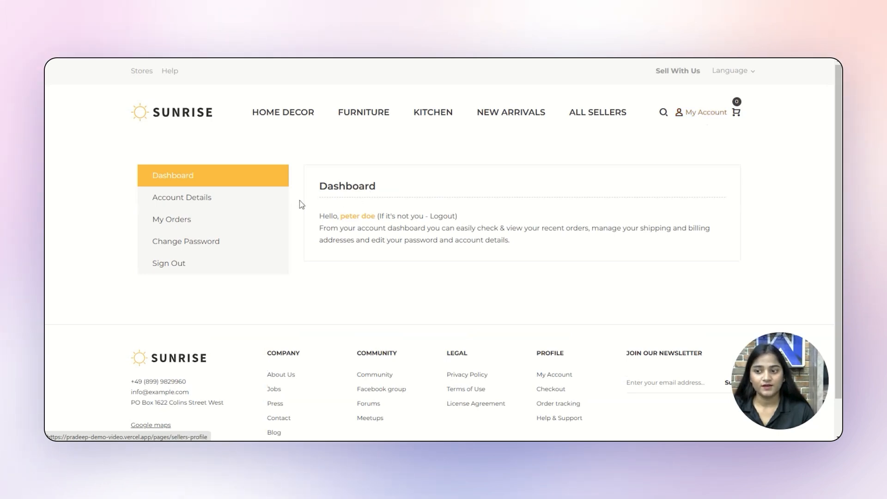
{"action": "left_click", "coordinate": [170, 227]}
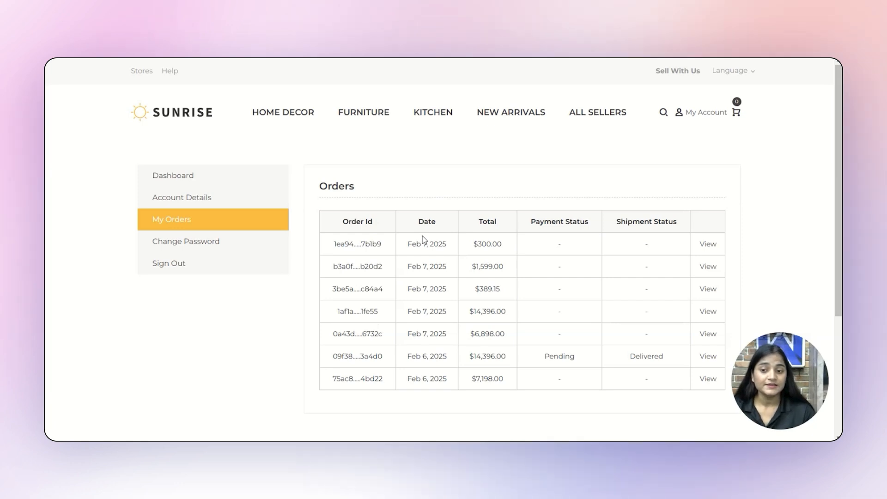
{"action": "left_click", "coordinate": [712, 244]}
Step: Scroll through the order details to review addresses, Ashen Rug item and $300.00 total
{"action": "scroll", "coordinate": [527, 235], "scroll_direction": "down", "scroll_amount": 3}
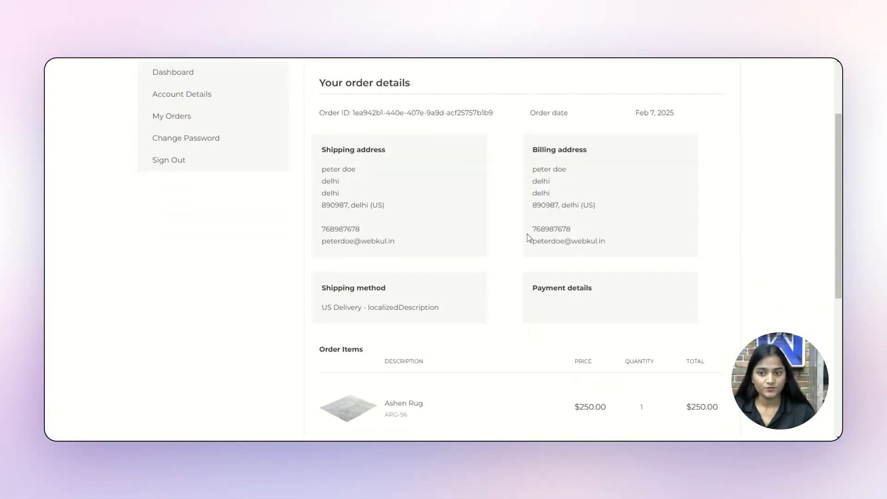
{"action": "scroll", "coordinate": [527, 236], "scroll_direction": "up", "scroll_amount": 4}
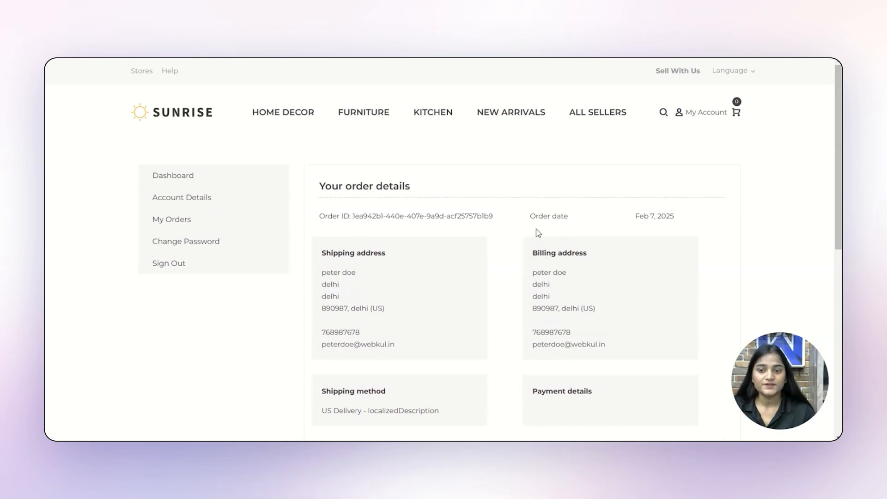
{"action": "scroll", "coordinate": [536, 229], "scroll_direction": "down", "scroll_amount": 5}
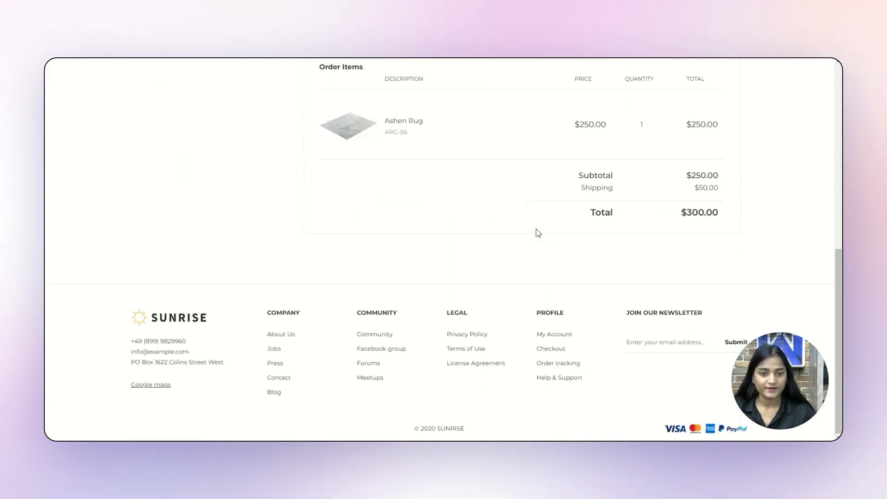
{"action": "scroll", "coordinate": [538, 233], "scroll_direction": "up", "scroll_amount": 5}
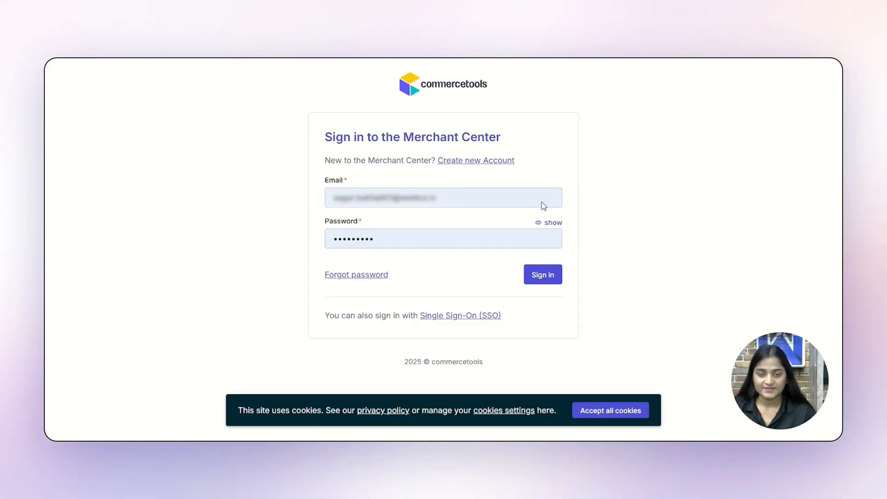
Step: Sign in to Merchant Center and open the newest US$300.00 order from the Order list
{"action": "left_click", "coordinate": [538, 271]}
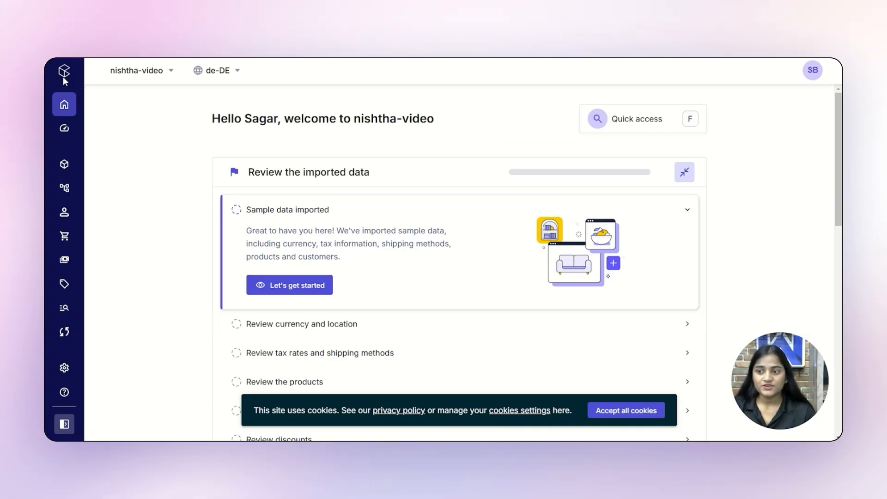
{"action": "mouse_move", "coordinate": [77, 239]}
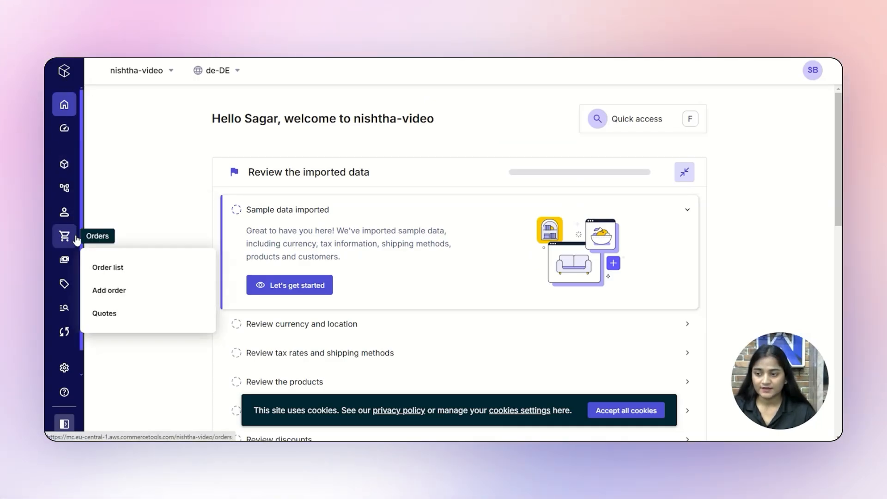
{"action": "left_click", "coordinate": [107, 274]}
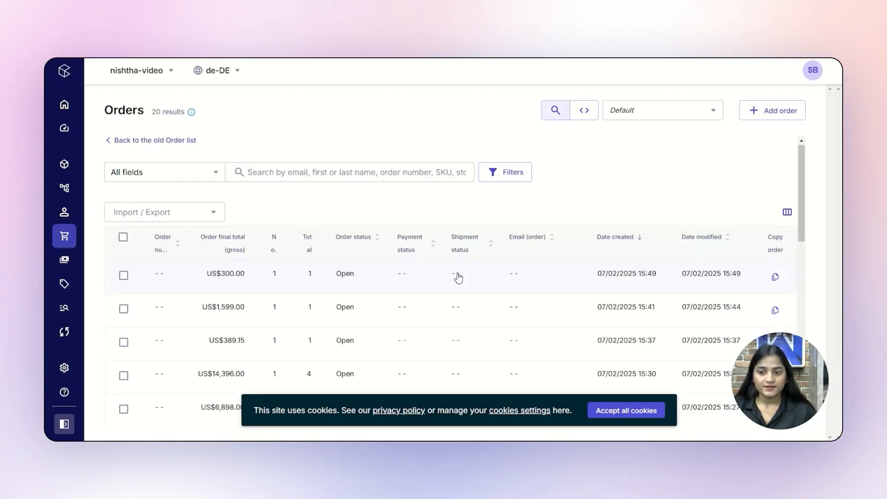
{"action": "scroll", "coordinate": [457, 277], "scroll_direction": "down", "scroll_amount": 5}
{"action": "scroll", "coordinate": [459, 277], "scroll_direction": "up", "scroll_amount": 5}
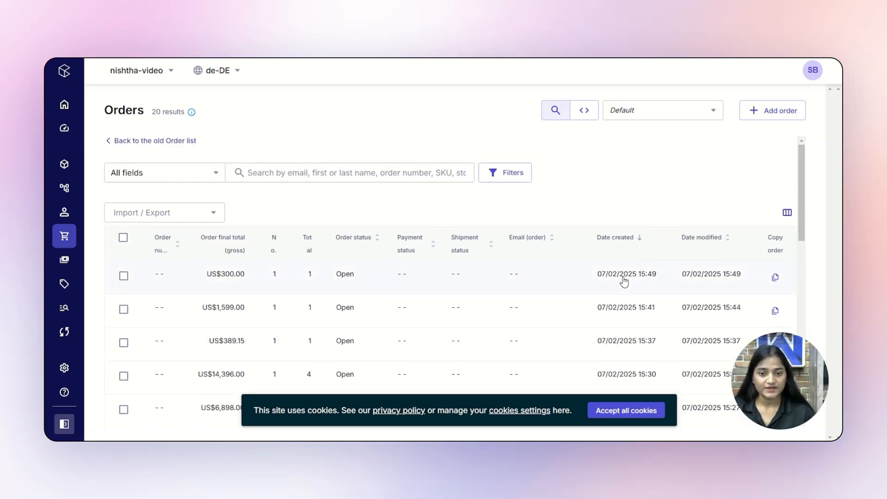
{"action": "left_click", "coordinate": [623, 280]}
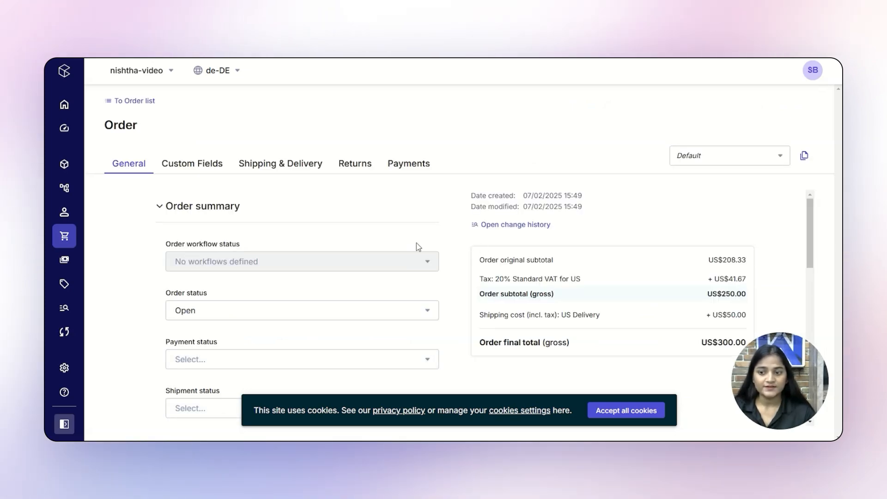
{"action": "scroll", "coordinate": [416, 251], "scroll_direction": "down", "scroll_amount": 6}
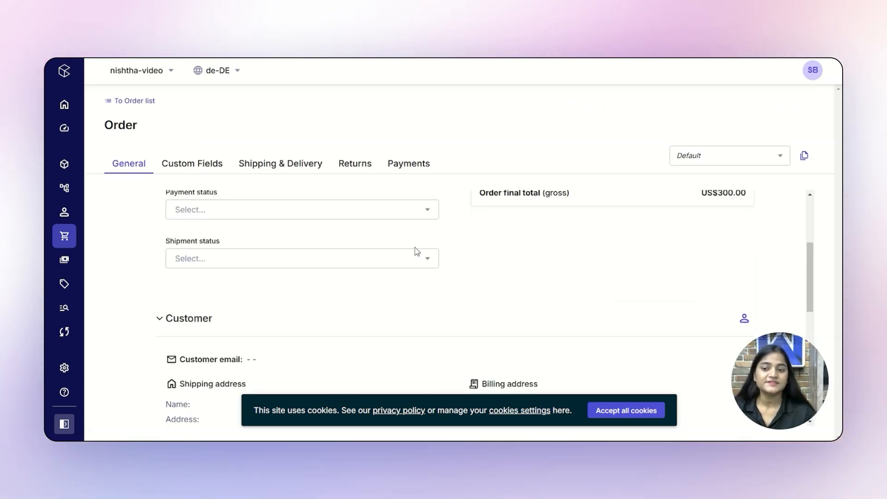
{"action": "scroll", "coordinate": [417, 251], "scroll_direction": "down", "scroll_amount": 5}
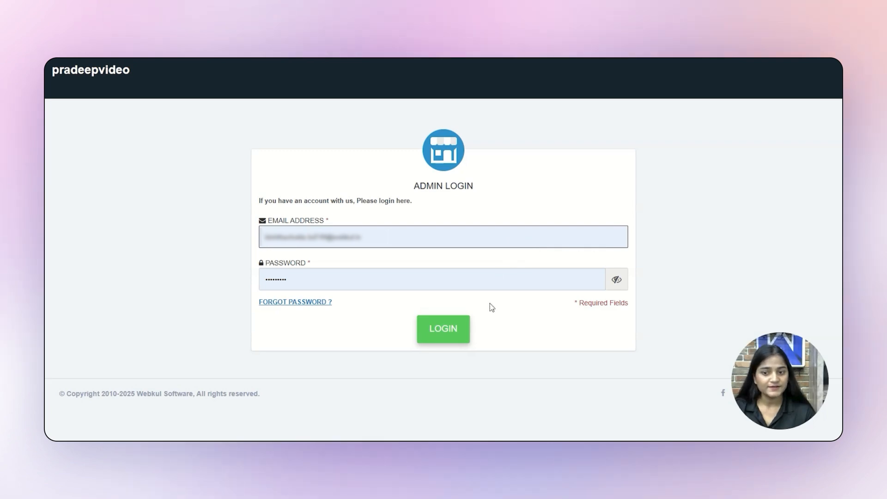
Step: Log in to the marketplace admin panel and open the Orders Listing
{"action": "left_click", "coordinate": [457, 328]}
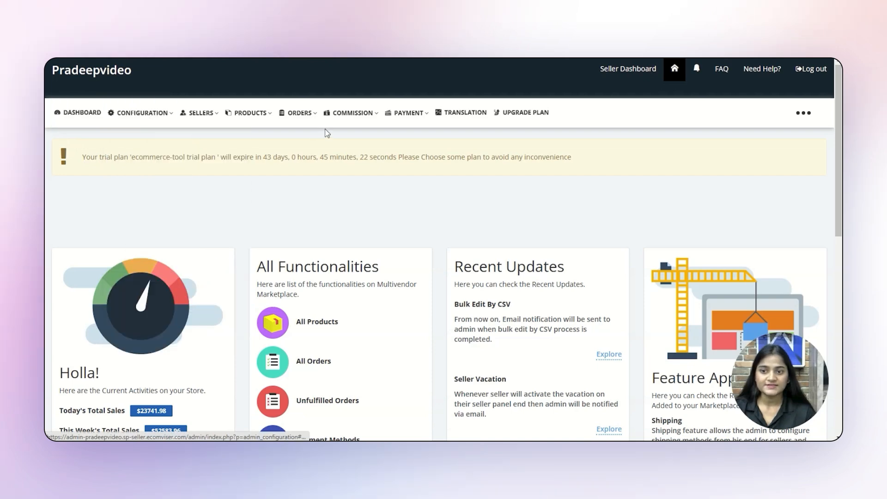
{"action": "left_click", "coordinate": [301, 115]}
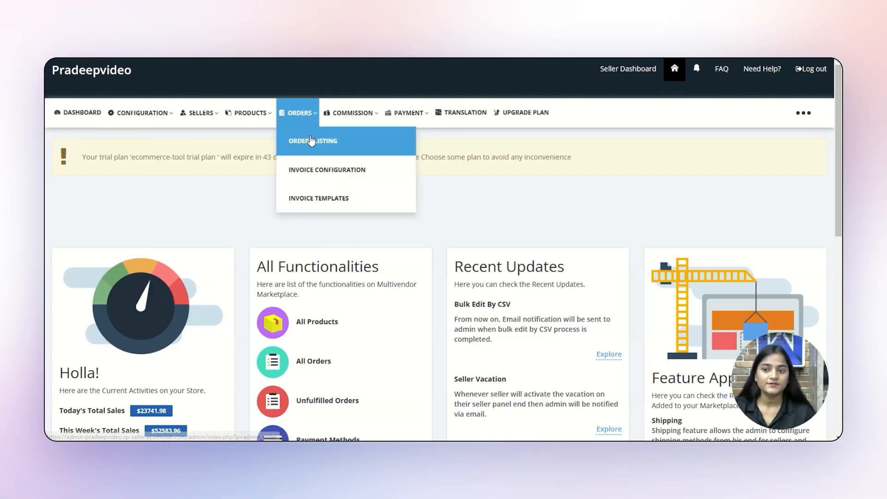
{"action": "left_click", "coordinate": [310, 139]}
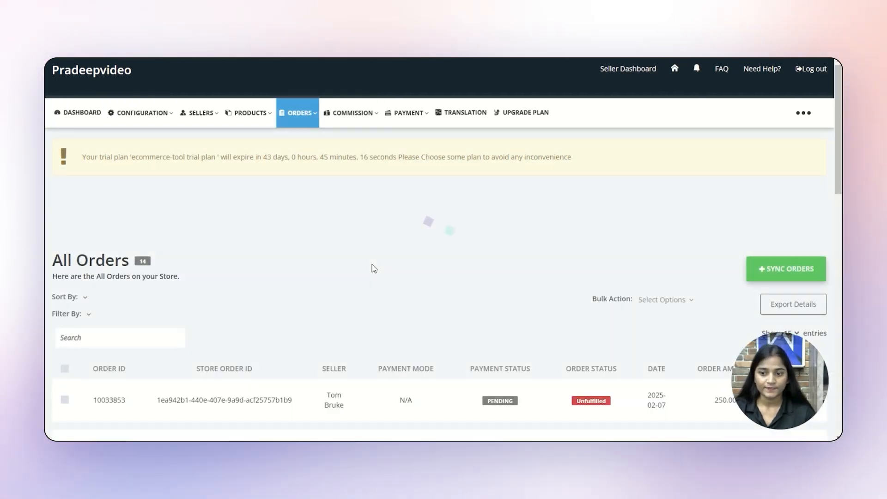
{"action": "scroll", "coordinate": [372, 290], "scroll_direction": "down", "scroll_amount": 3}
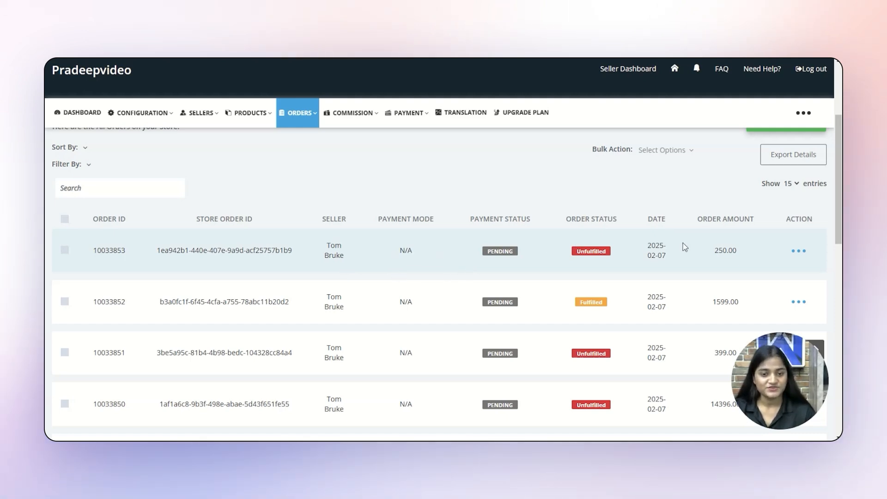
{"action": "left_click", "coordinate": [801, 252]}
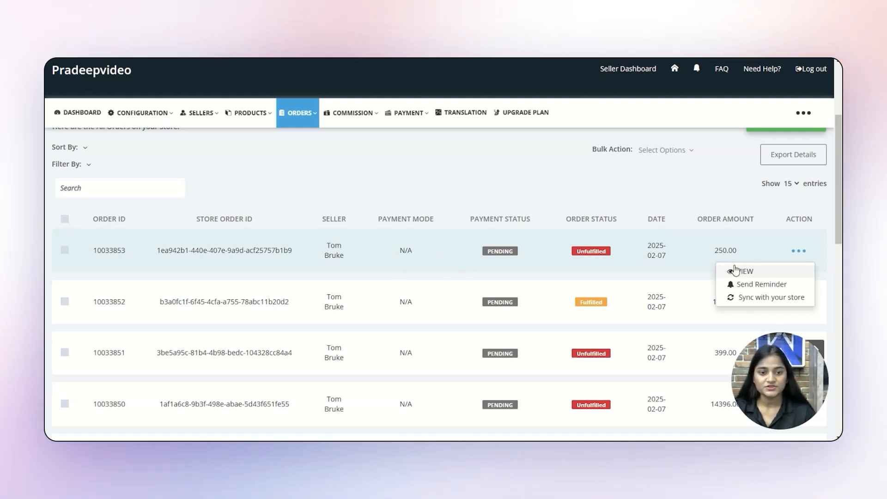
{"action": "left_click", "coordinate": [750, 272]}
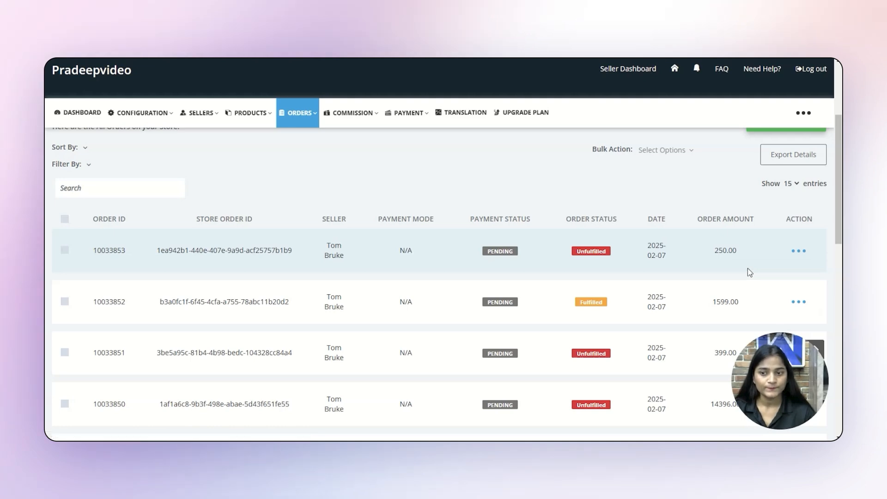
{"action": "scroll", "coordinate": [297, 248], "scroll_direction": "down", "scroll_amount": 5}
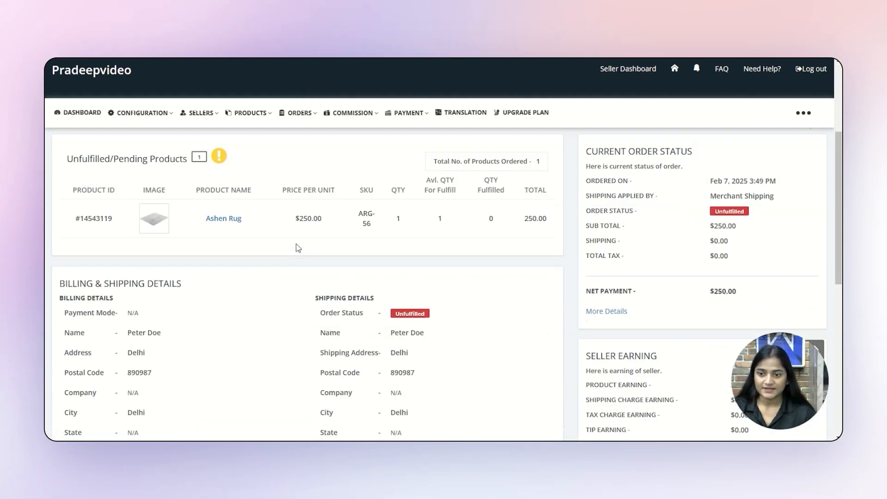
{"action": "scroll", "coordinate": [298, 248], "scroll_direction": "down", "scroll_amount": 5}
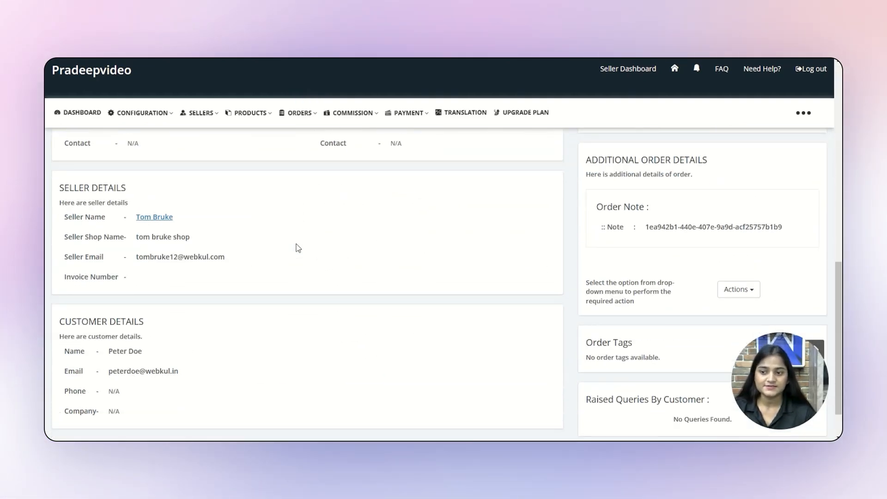
{"action": "scroll", "coordinate": [297, 247], "scroll_direction": "up", "scroll_amount": 5}
{"action": "scroll", "coordinate": [317, 378], "scroll_direction": "down", "scroll_amount": 1}
{"action": "scroll", "coordinate": [317, 379], "scroll_direction": "down", "scroll_amount": 2}
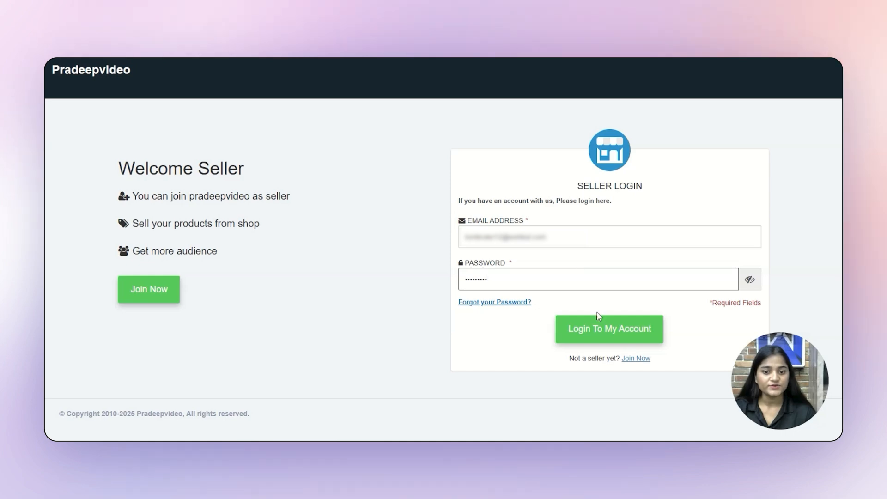
Step: Log in to the seller panel and open the seller's Orders Listing
{"action": "left_click", "coordinate": [599, 326]}
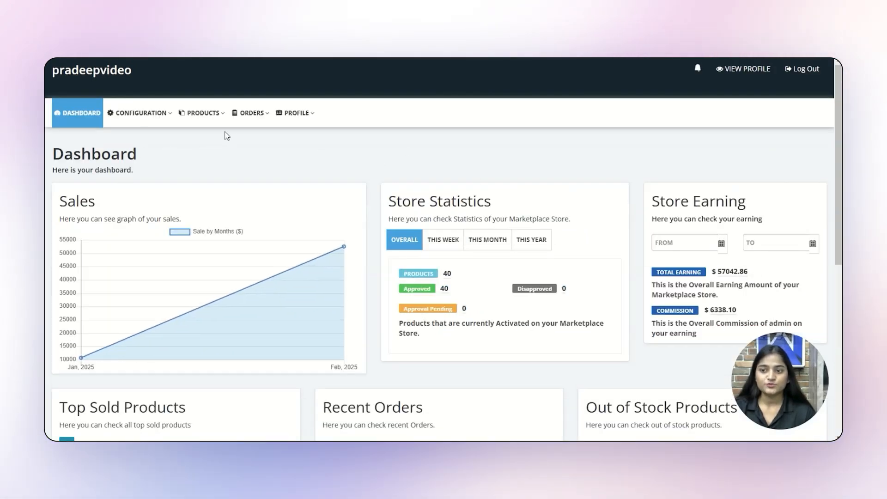
{"action": "left_click", "coordinate": [243, 125]}
{"action": "left_click", "coordinate": [249, 141]}
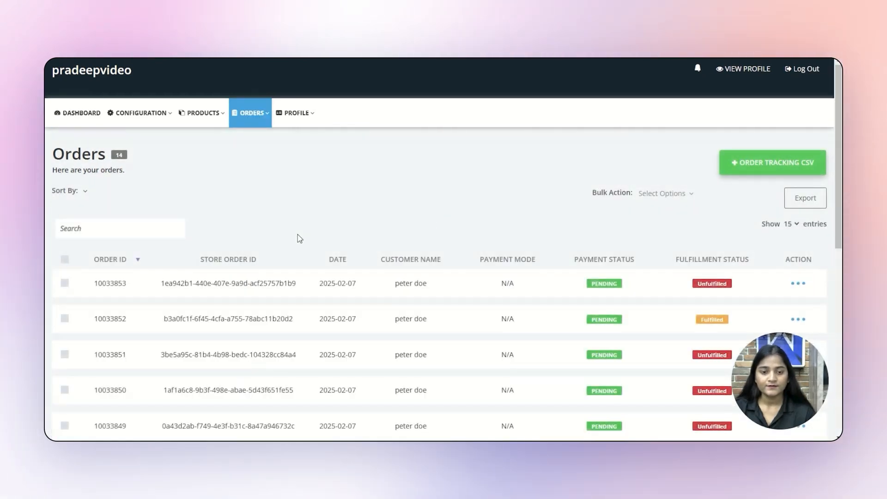
{"action": "scroll", "coordinate": [298, 234], "scroll_direction": "down", "scroll_amount": 2}
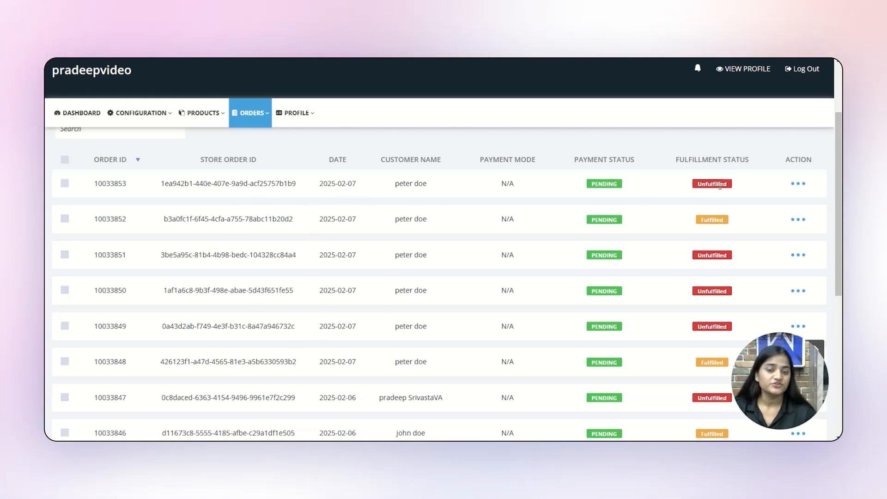
Step: View order 10033853's details: 1 item Unfulfilled, net payment $250.00
{"action": "left_click", "coordinate": [793, 184]}
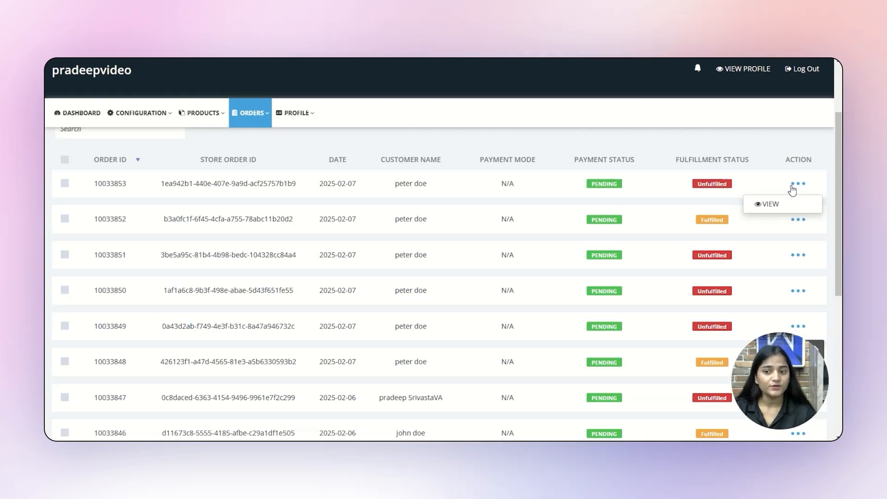
{"action": "left_click", "coordinate": [781, 209]}
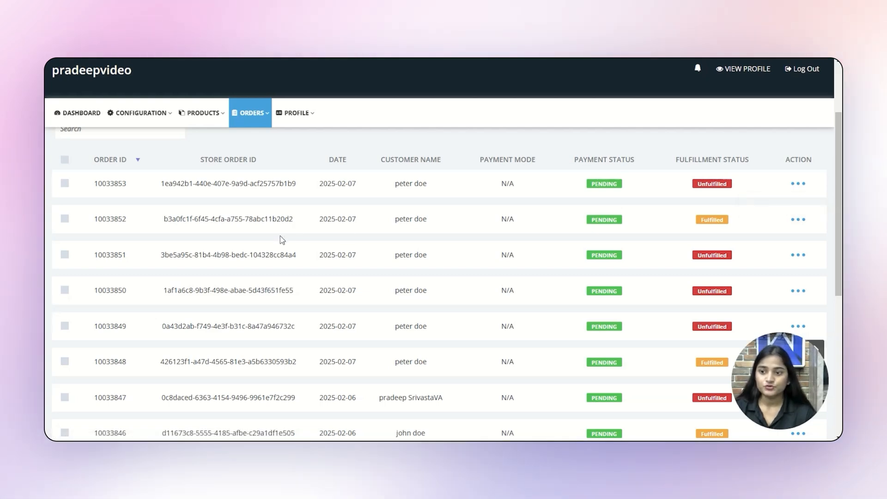
{"action": "scroll", "coordinate": [279, 239], "scroll_direction": "down", "scroll_amount": 5}
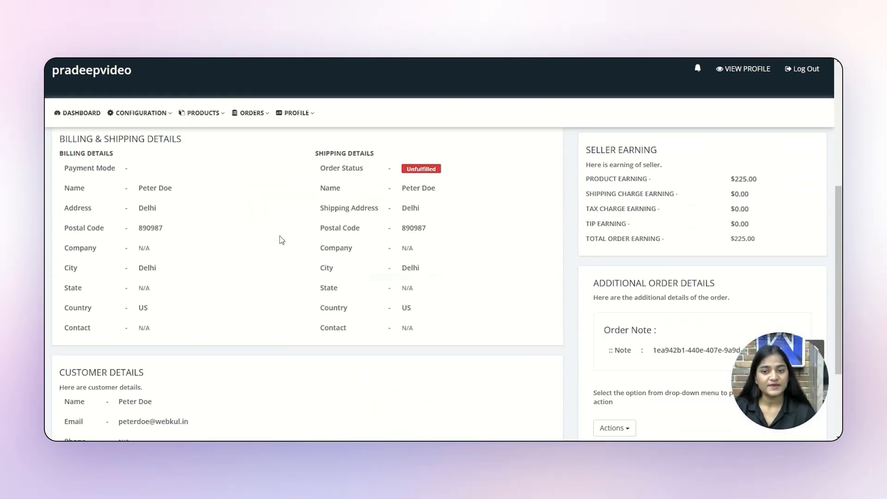
{"action": "scroll", "coordinate": [279, 239], "scroll_direction": "down", "scroll_amount": 3}
{"action": "scroll", "coordinate": [280, 238], "scroll_direction": "up", "scroll_amount": 5}
{"action": "scroll", "coordinate": [280, 239], "scroll_direction": "up", "scroll_amount": 4}
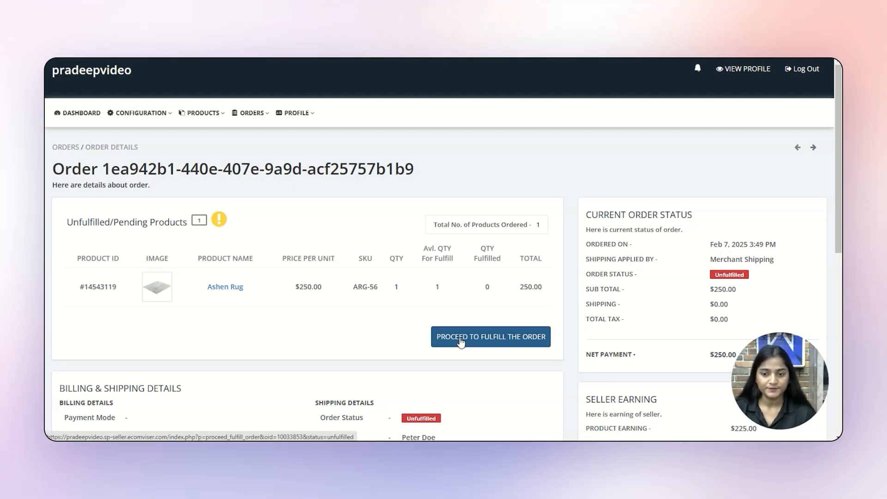
Step: Fulfill the single Ashen Rug unit, confirming with Fulfill items without a tracking number
{"action": "left_click", "coordinate": [460, 342]}
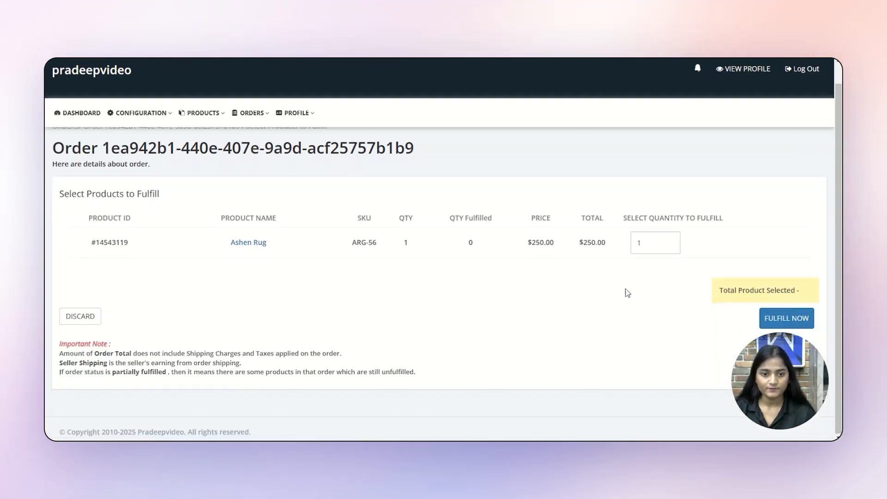
{"action": "left_click", "coordinate": [802, 322]}
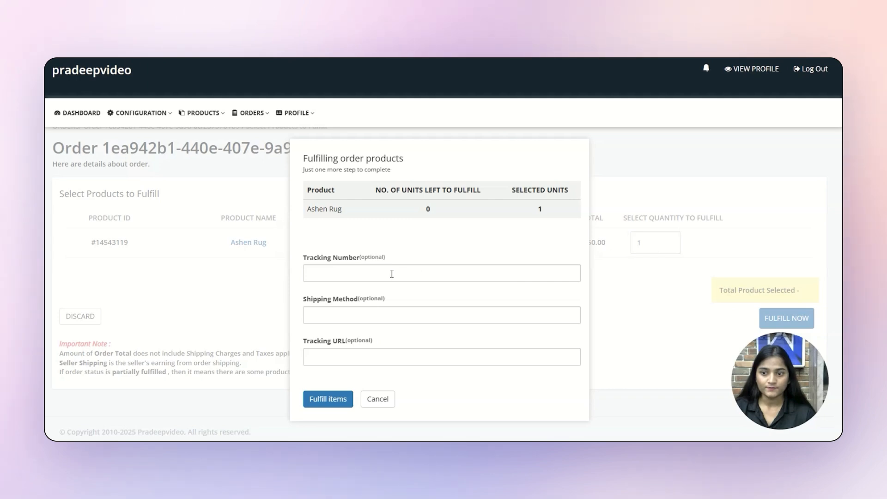
{"action": "left_click", "coordinate": [497, 272]}
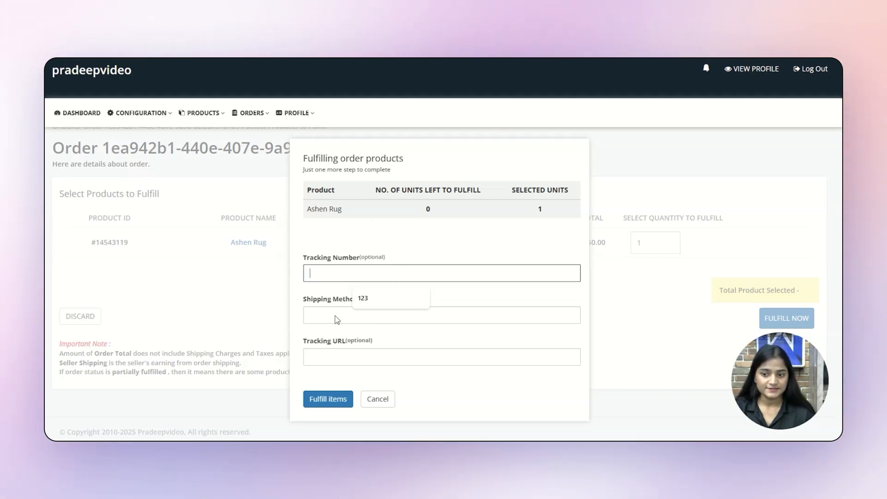
{"action": "left_click", "coordinate": [329, 400]}
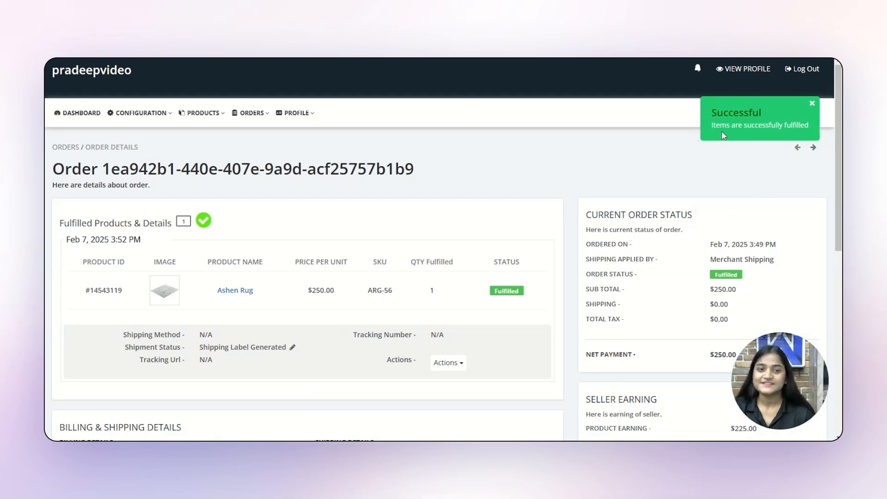